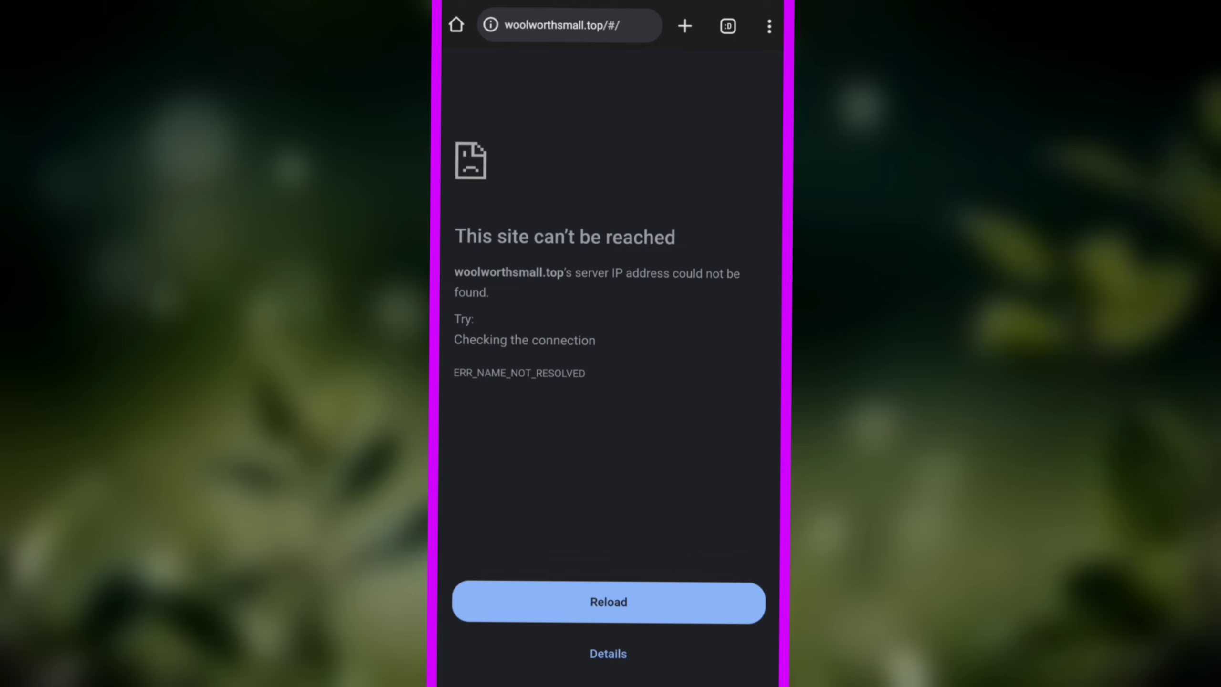
Reload the unreachable page, then go to Chrome Settings > Privacy and security
left_click(609, 601)
left_click(769, 25)
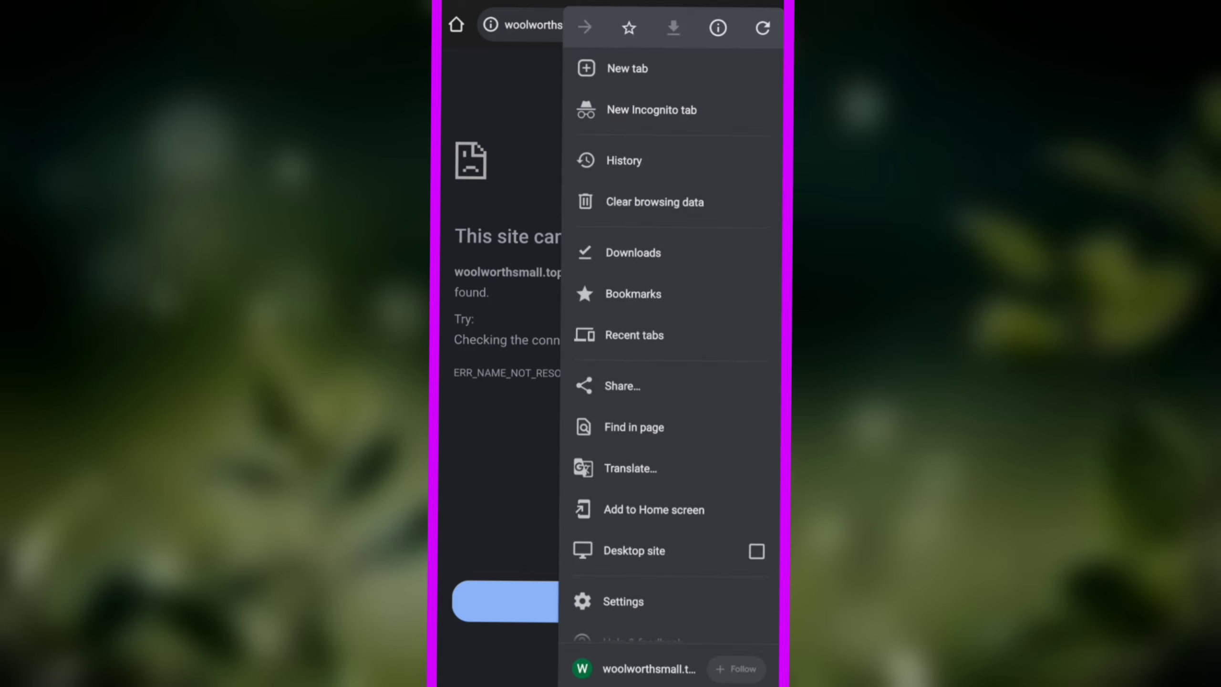
scroll(668, 382, "down", 1)
left_click(623, 580)
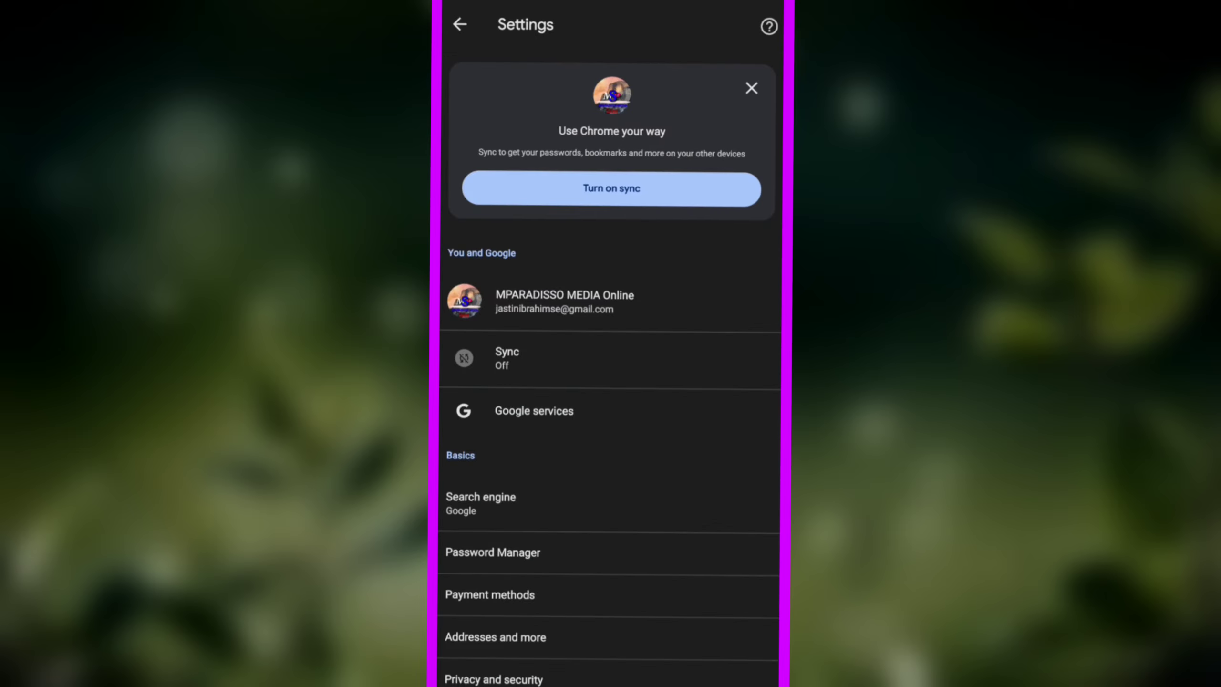
scroll(610, 381, "down", 5)
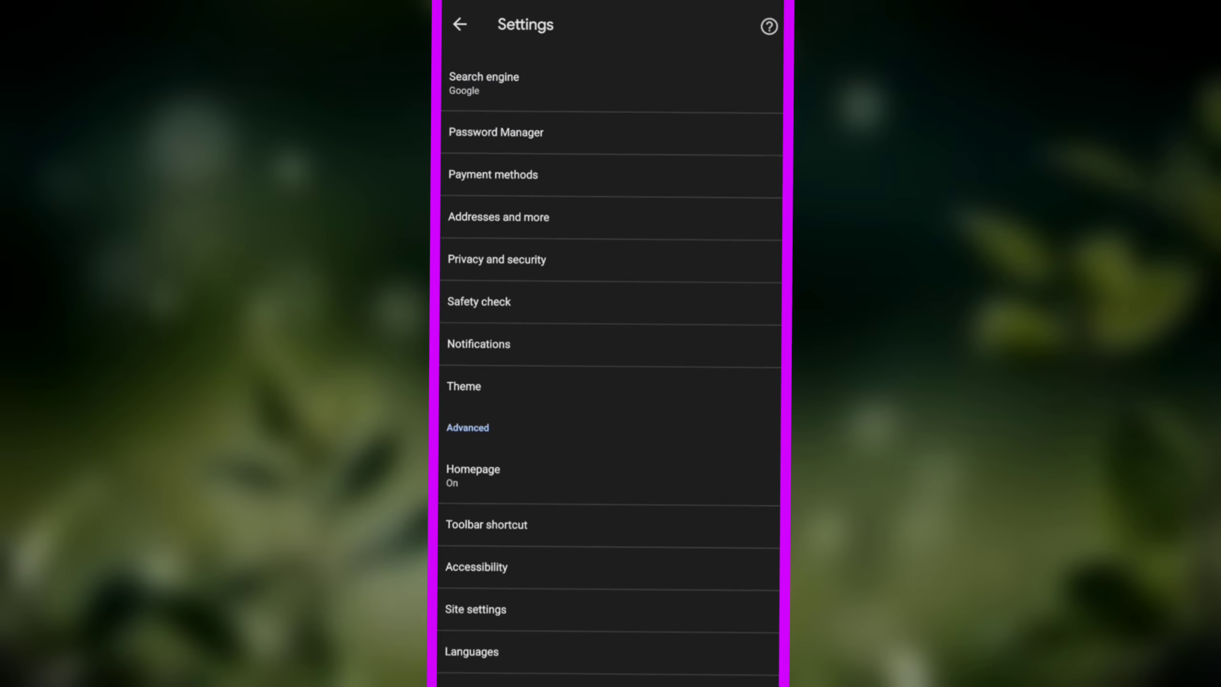
left_click(611, 259)
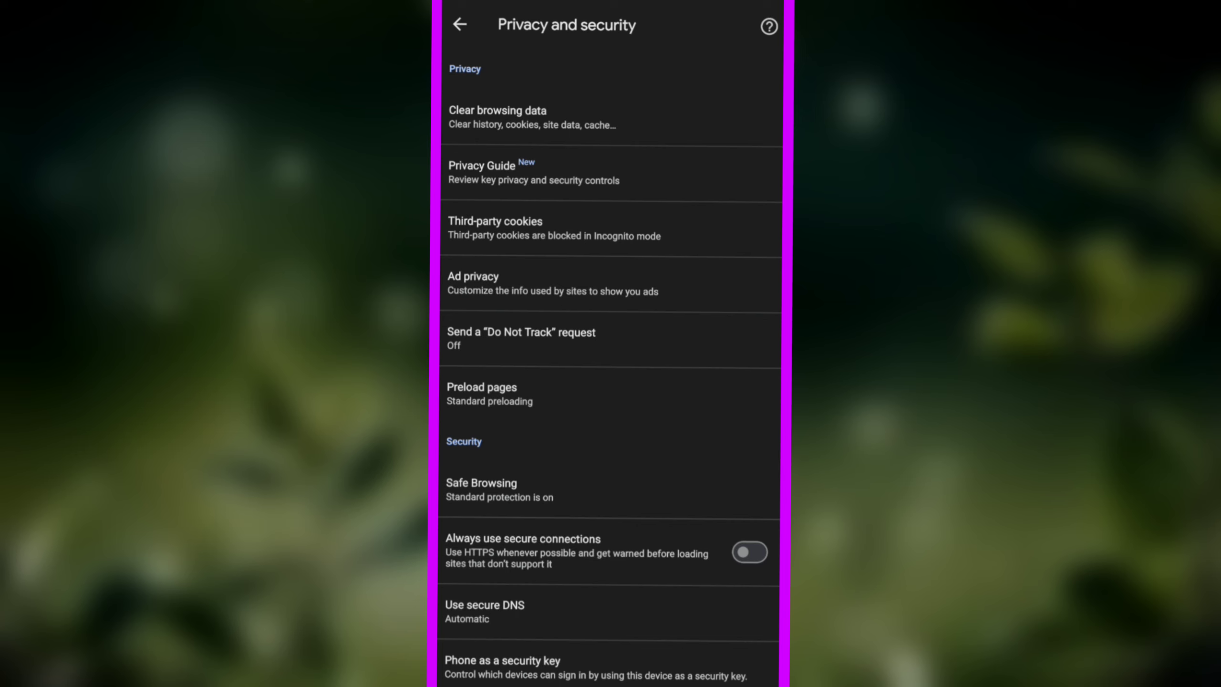
Clear the last hour's browsing history, cookies and cached images and files
left_click(611, 117)
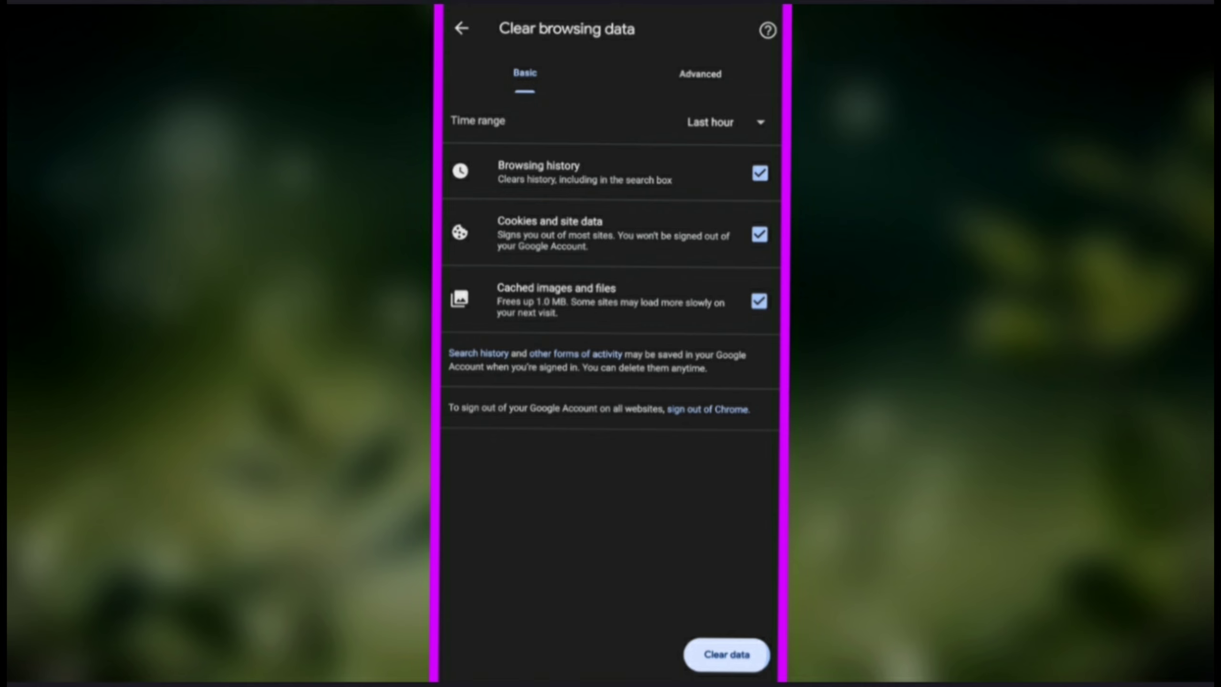
left_click(727, 655)
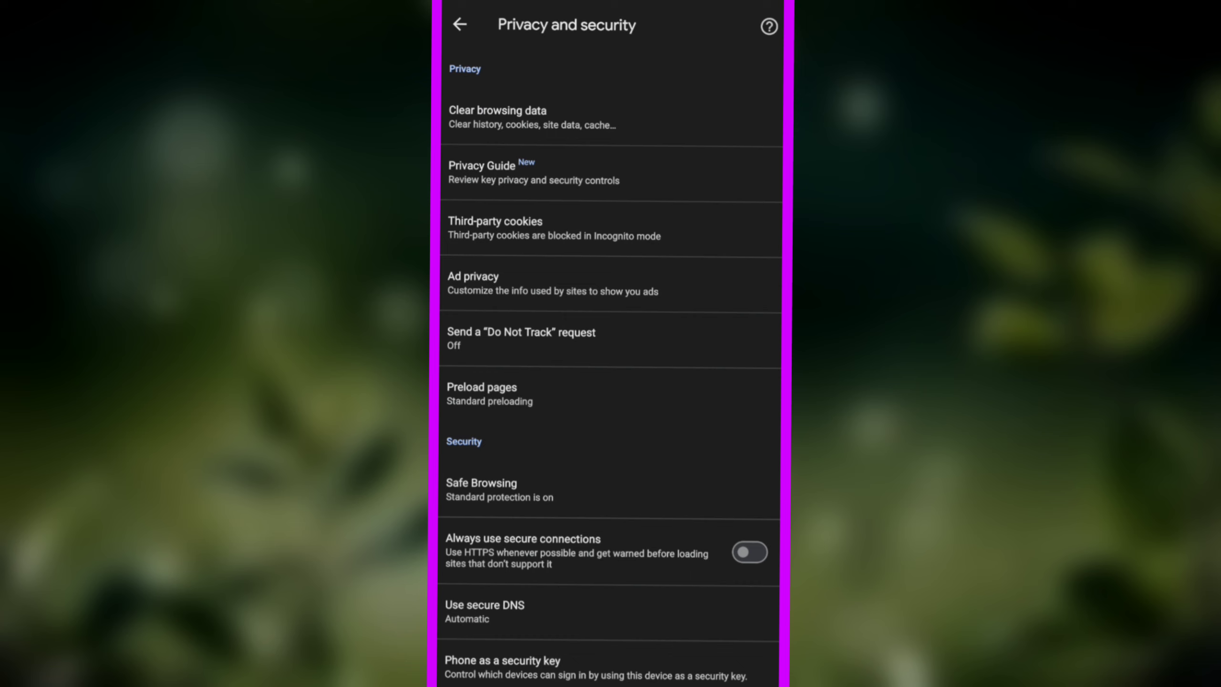
Back out to the new tab page and reopen Settings > Privacy and security
left_click(459, 24)
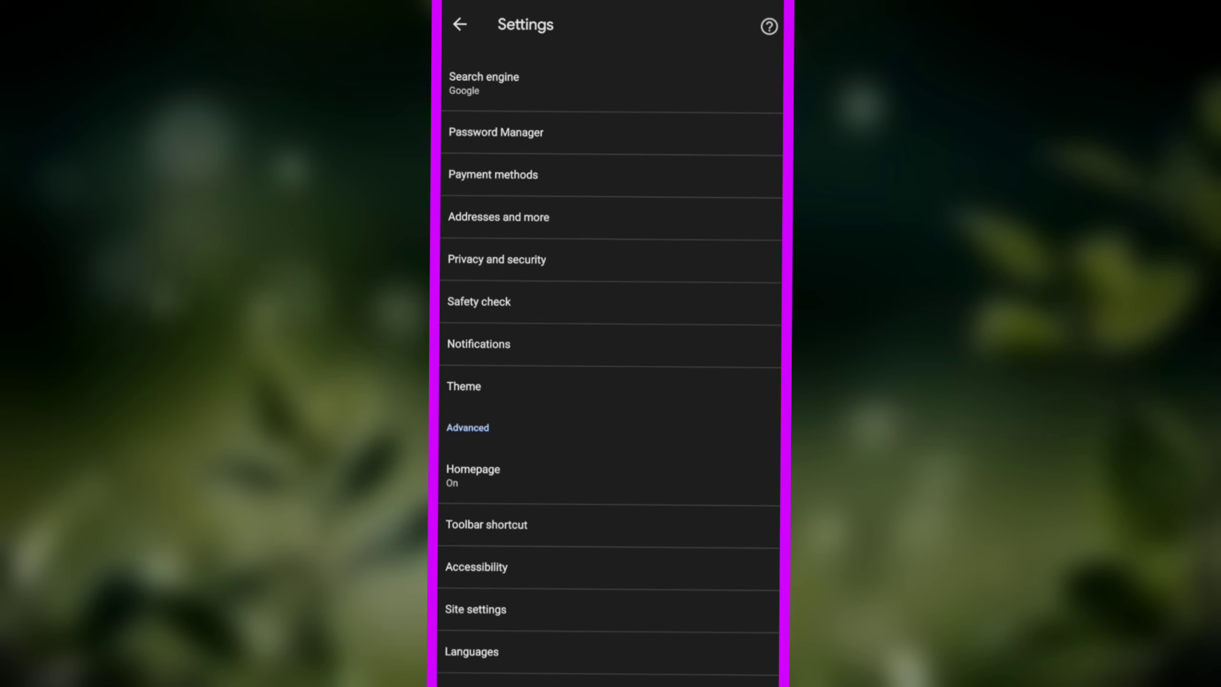
left_click(460, 24)
left_click(456, 24)
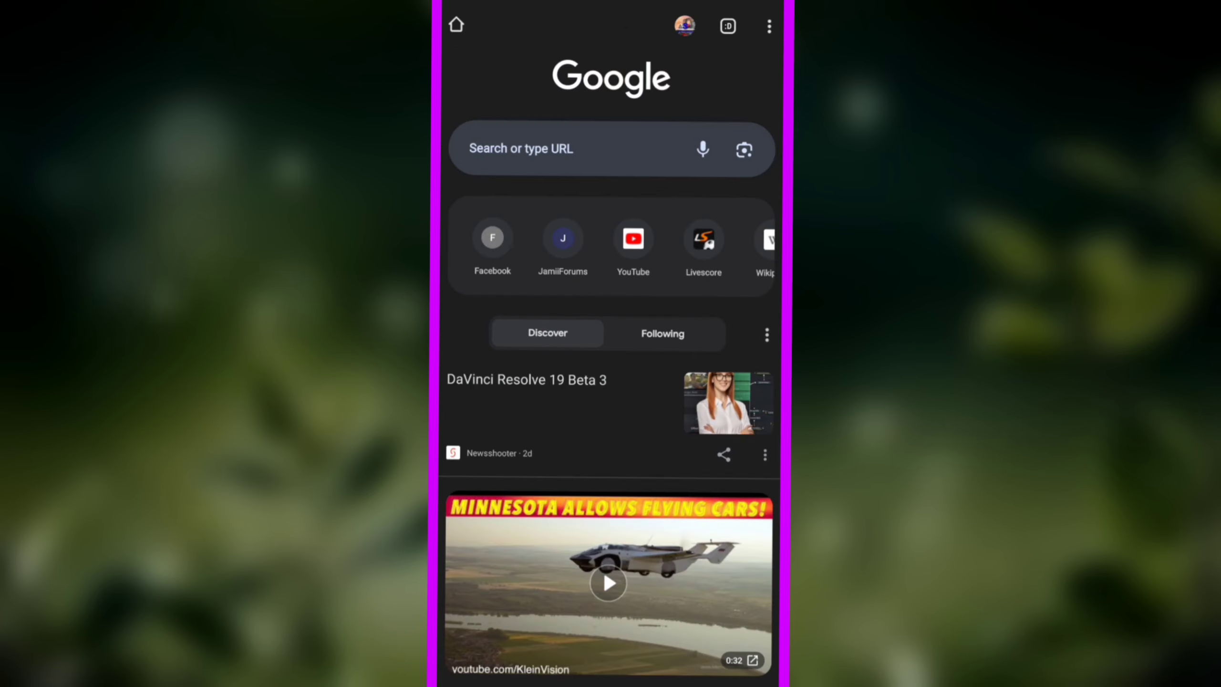
left_click(769, 26)
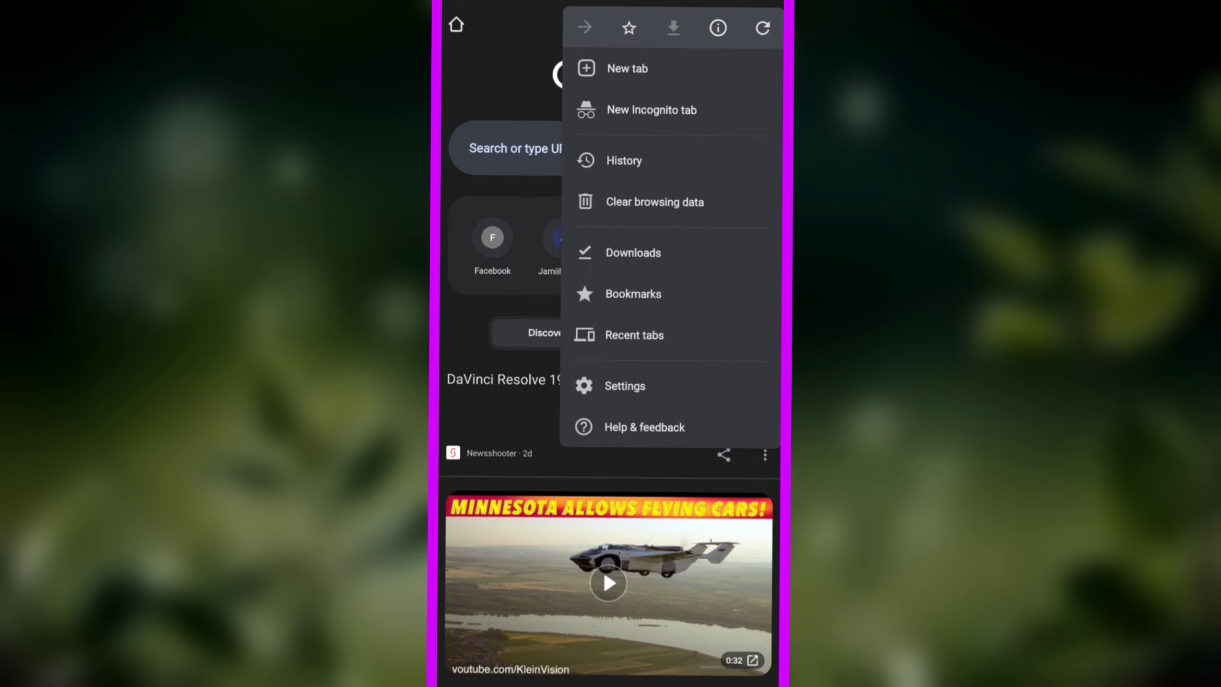
left_click(625, 385)
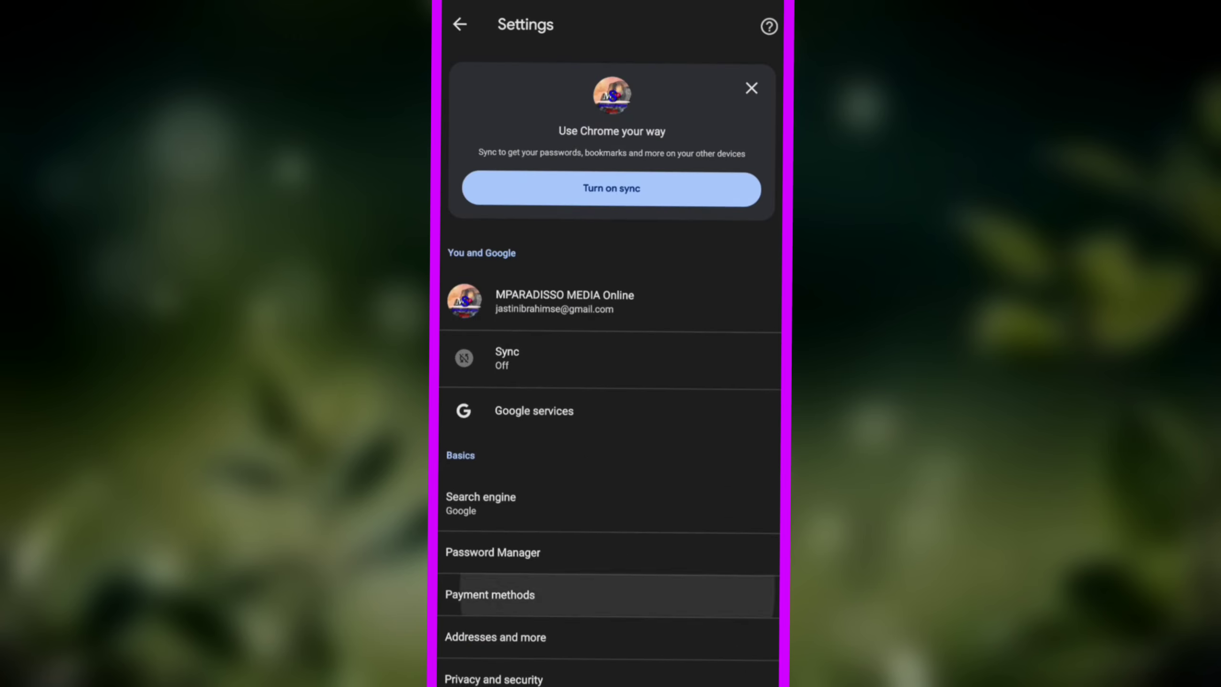
scroll(611, 477, "down", 5)
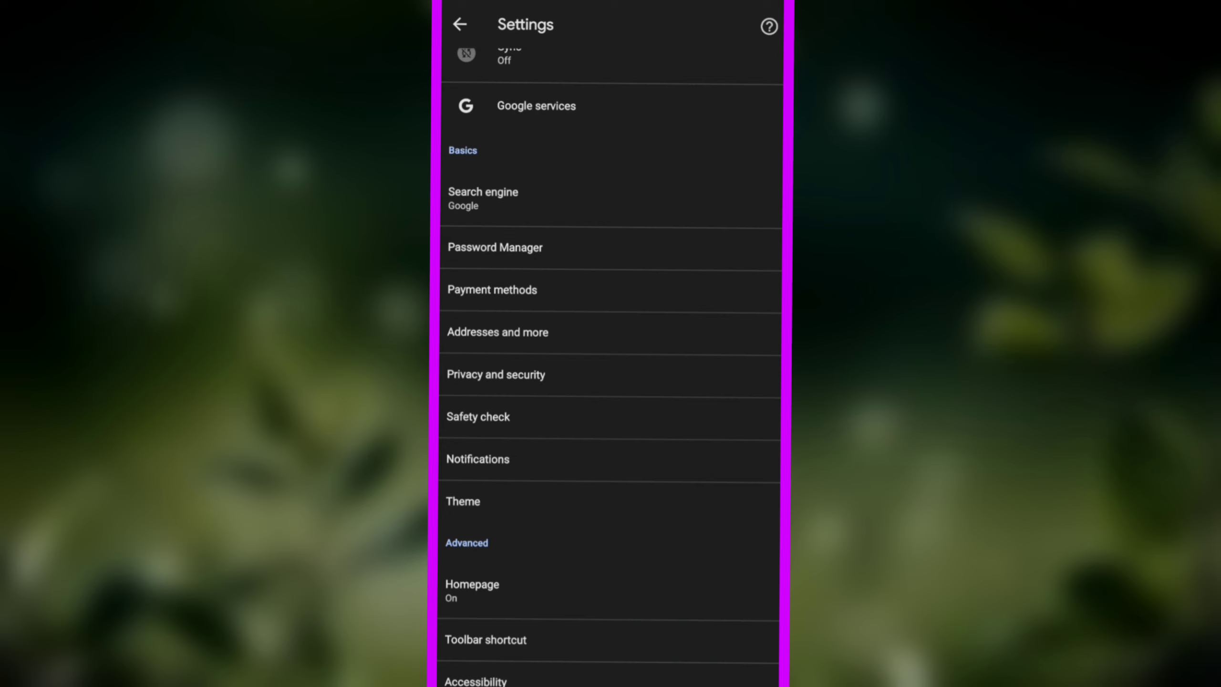
left_click(611, 374)
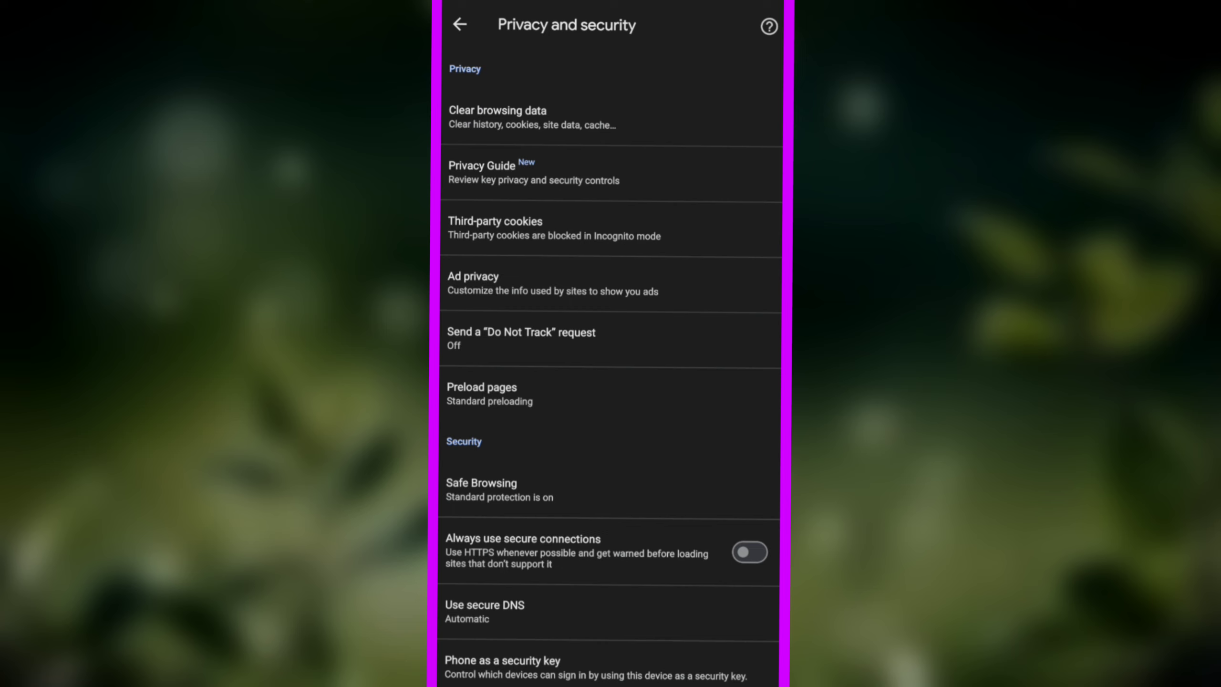
scroll(611, 382, "down", 2)
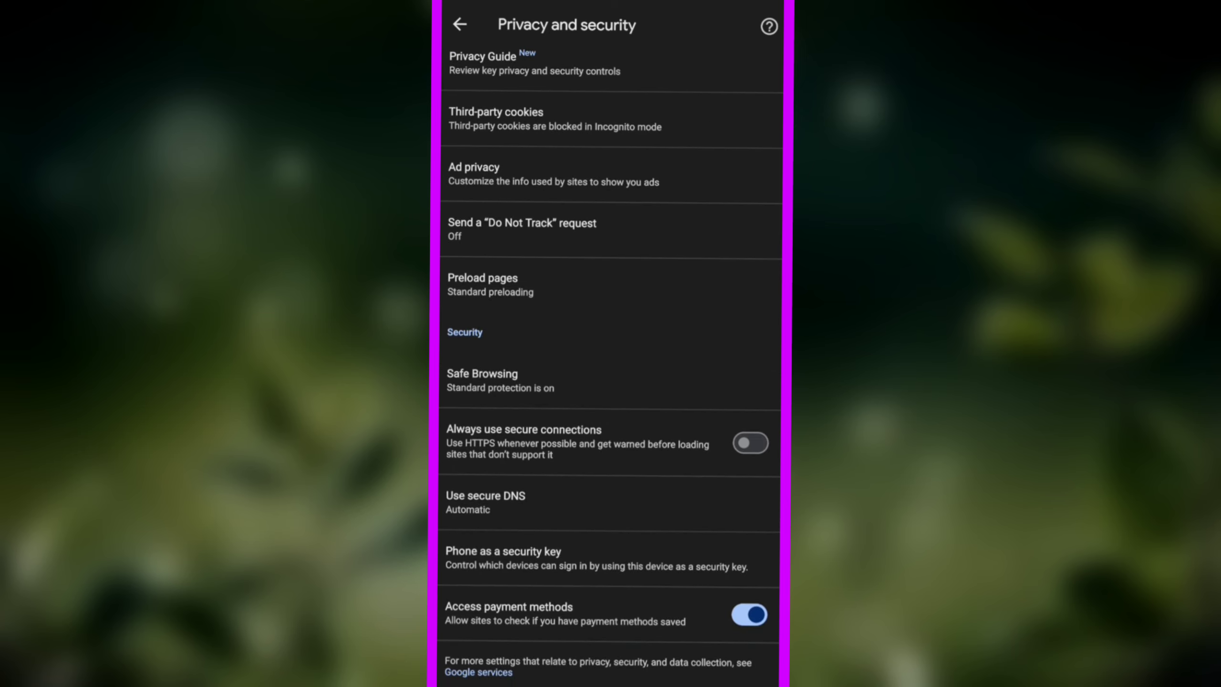
Set Use secure DNS to another provider, OpenDNS, and head back toward Settings
left_click(591, 502)
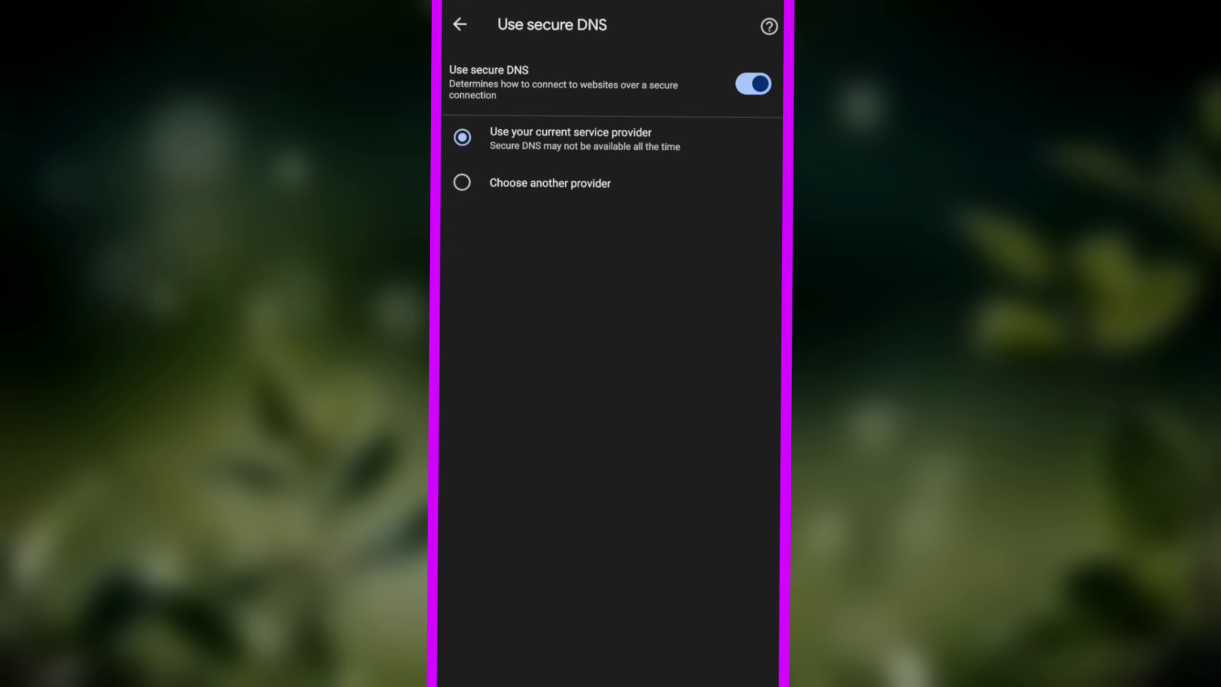
left_click(549, 183)
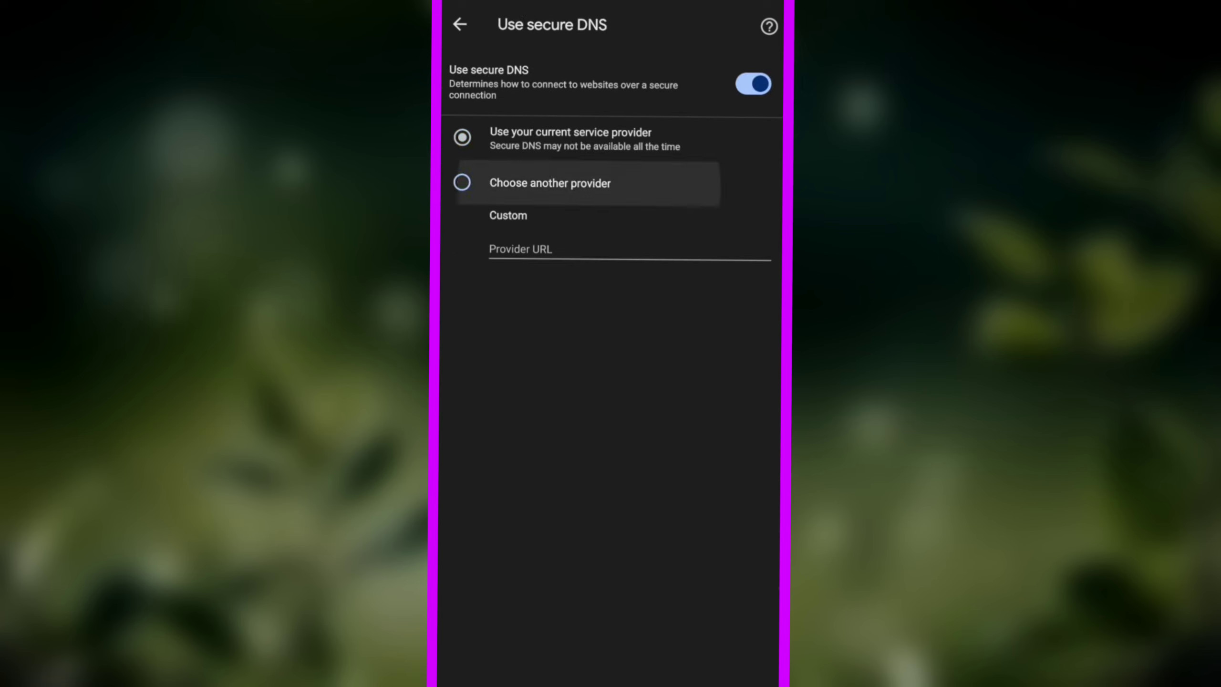
left_click(620, 216)
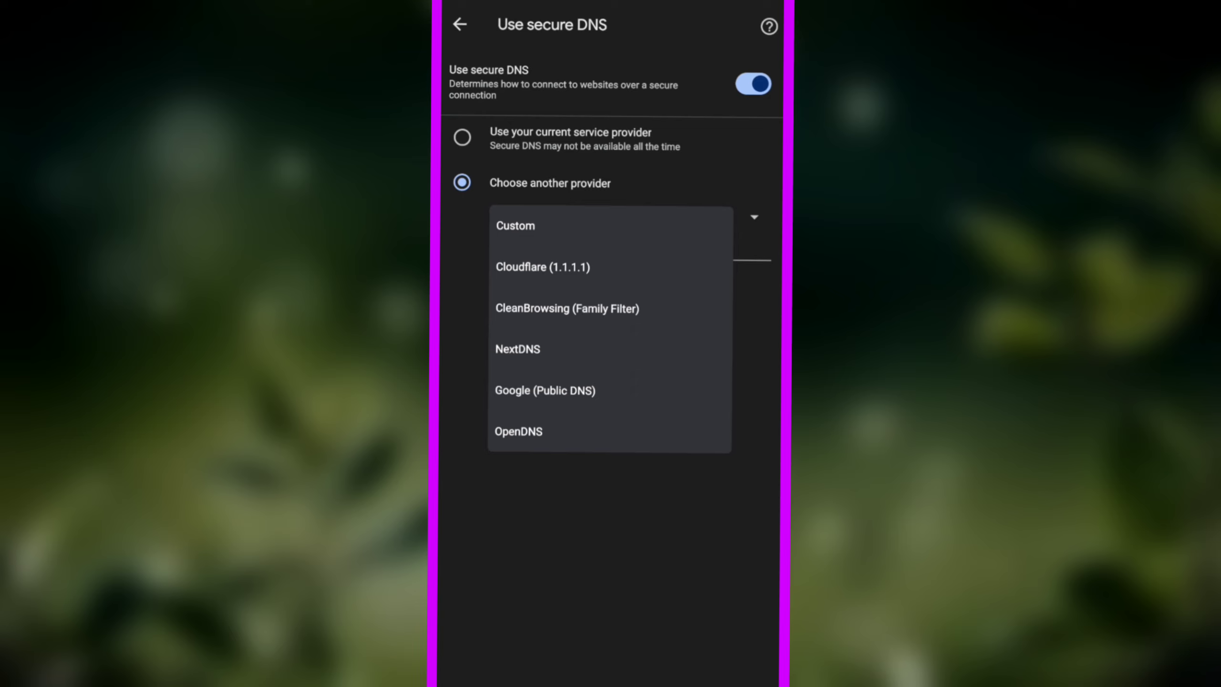
left_click(518, 431)
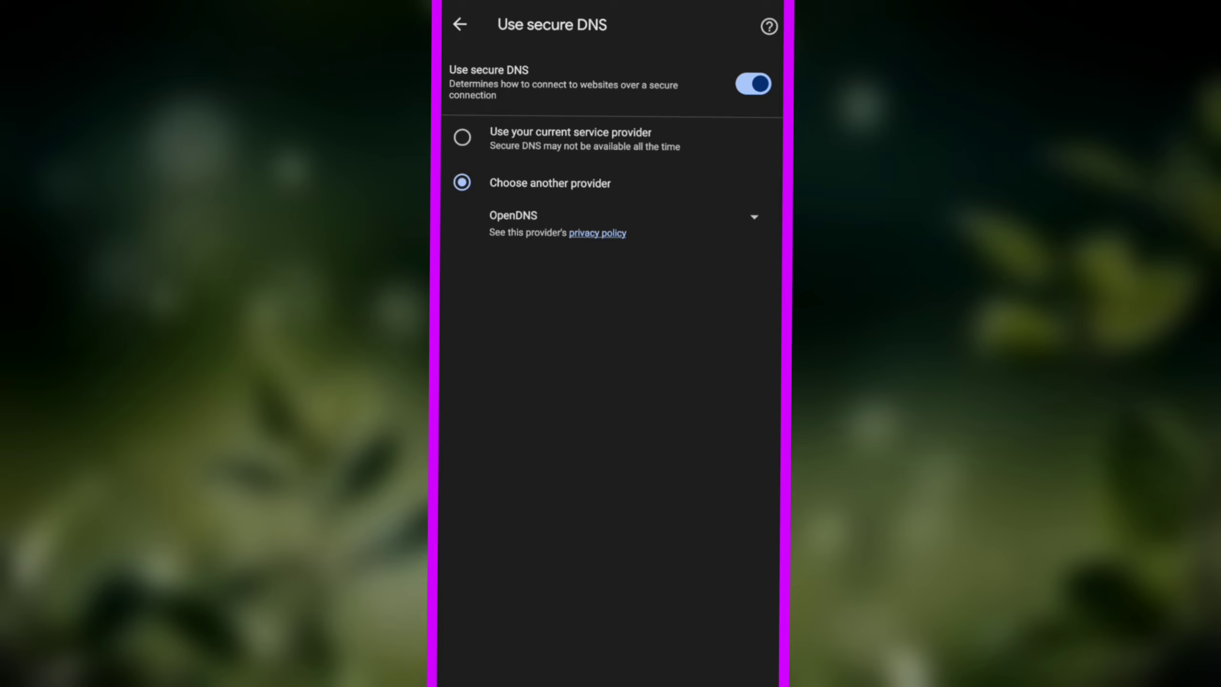
left_click(460, 24)
From the new tab page, search 'yo', pick the YouTube suggestion and open the YouTube result
left_click(461, 24)
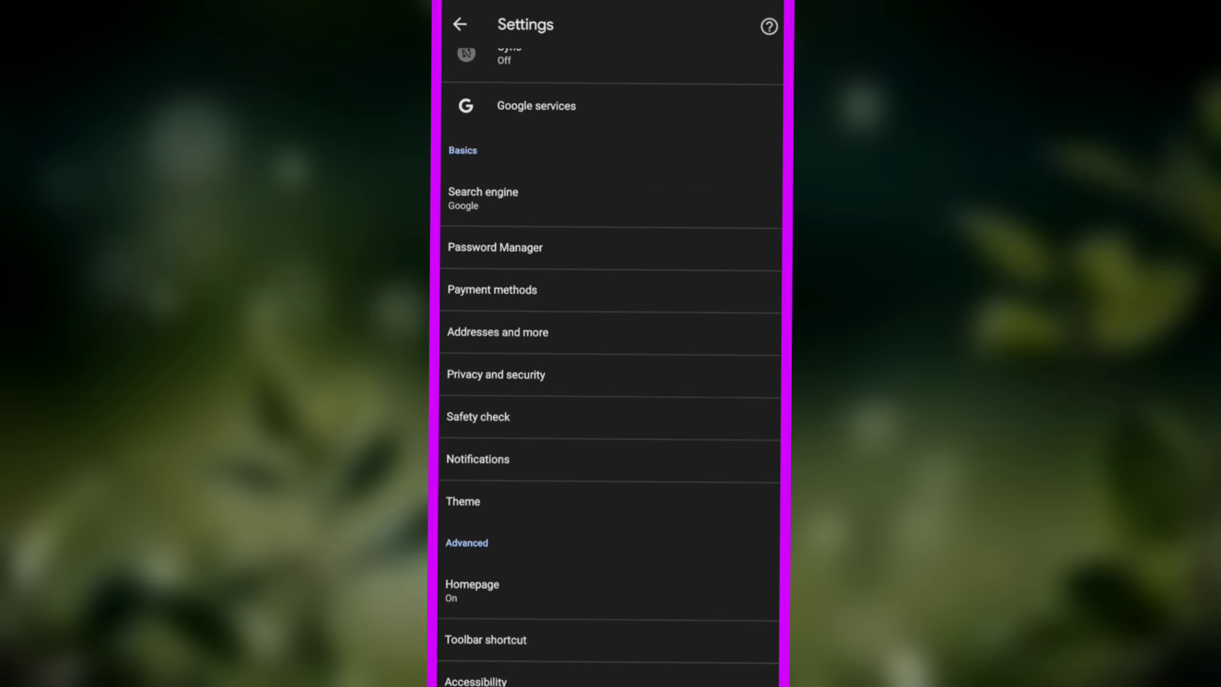
left_click(460, 25)
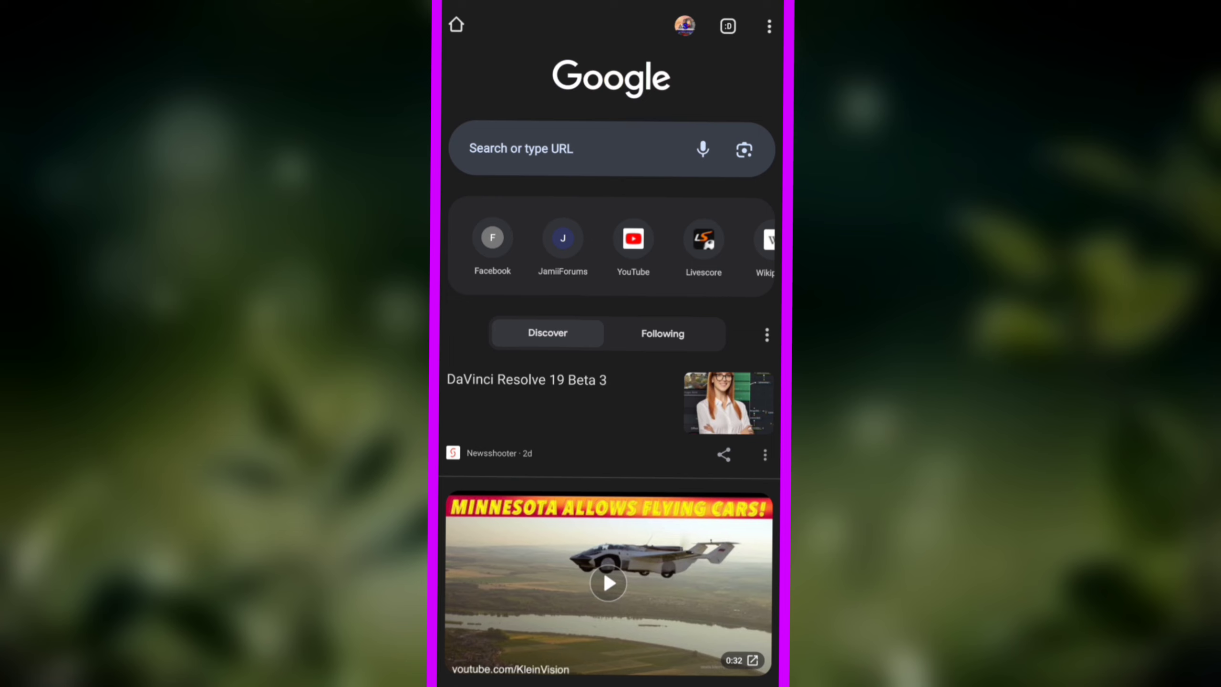
left_click(573, 148)
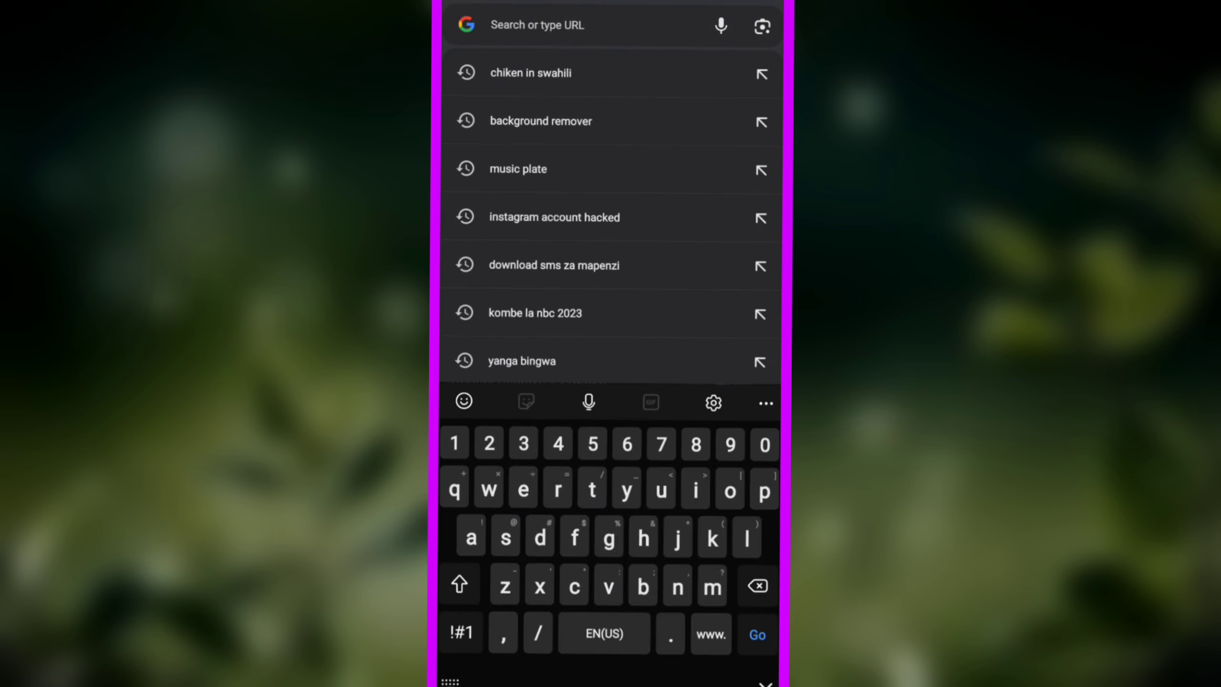
left_click(626, 491)
type("y")
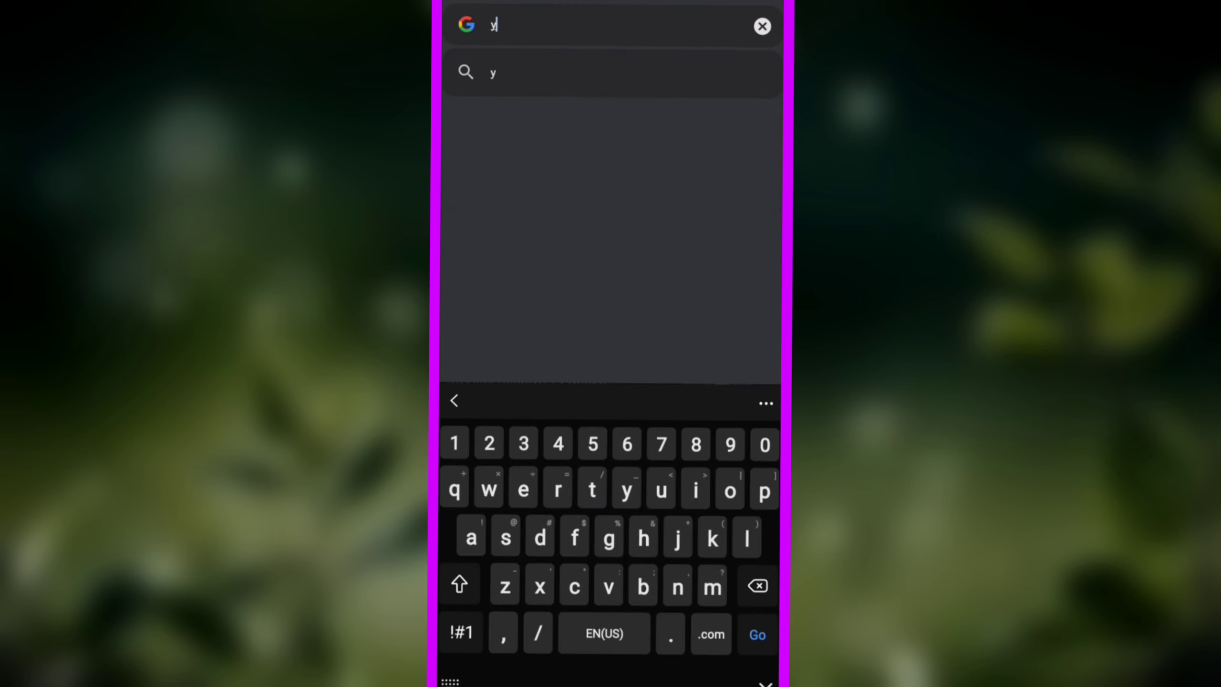
left_click(730, 491)
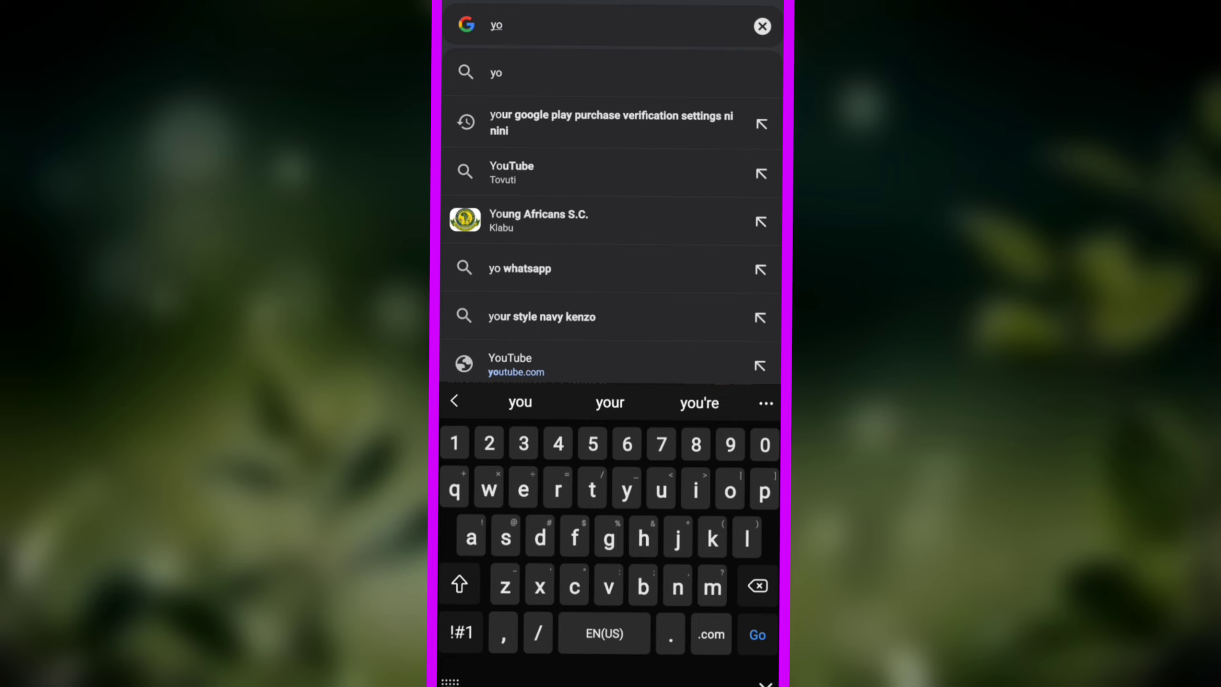
left_click(612, 172)
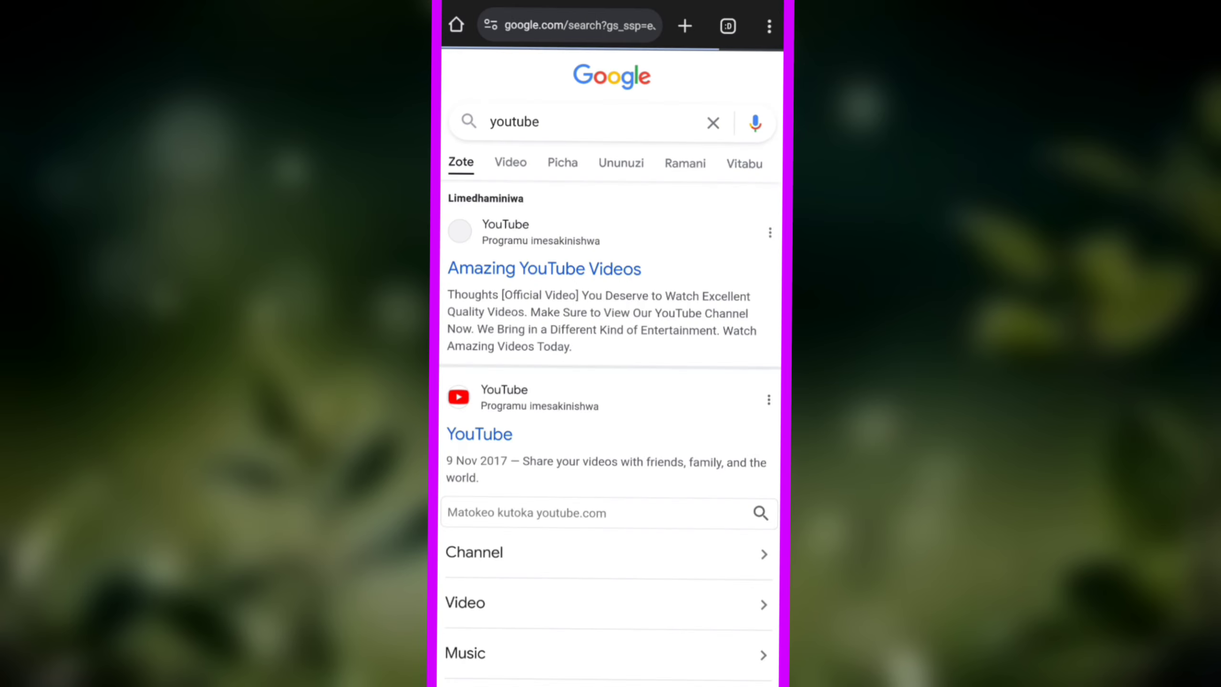
scroll(610, 382, "down", 5)
scroll(611, 382, "down", 2)
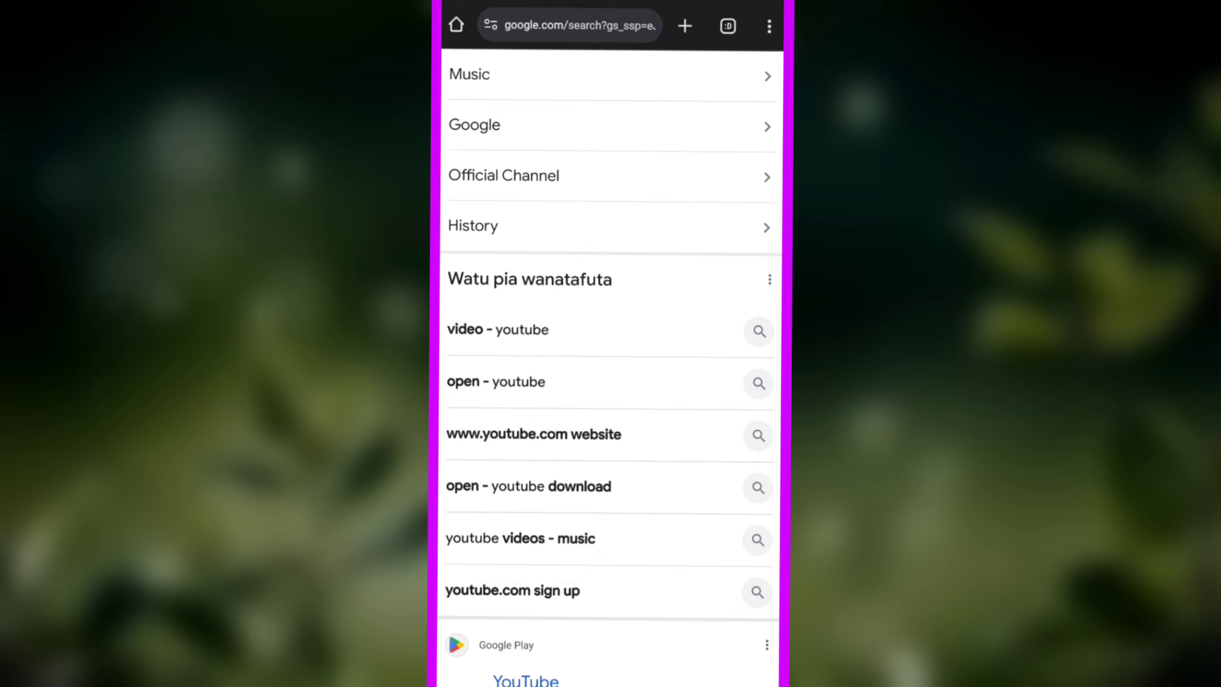
scroll(611, 381, "up", 5)
left_click(611, 133)
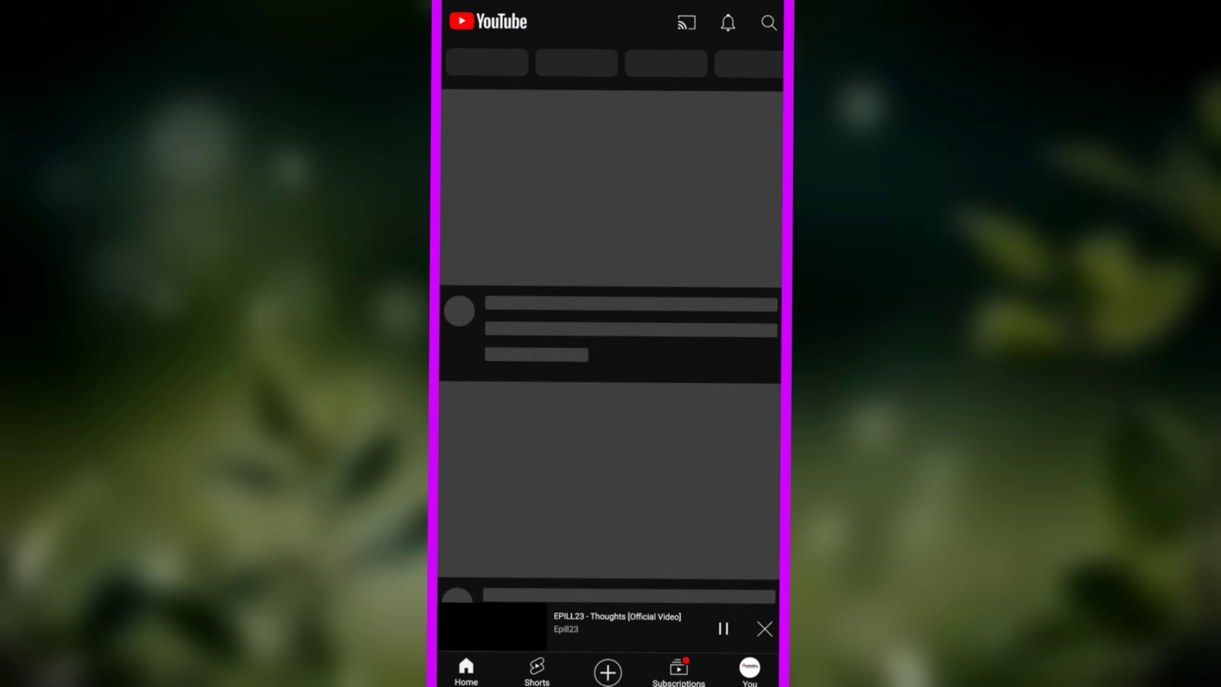
scroll(612, 382, "down", 5)
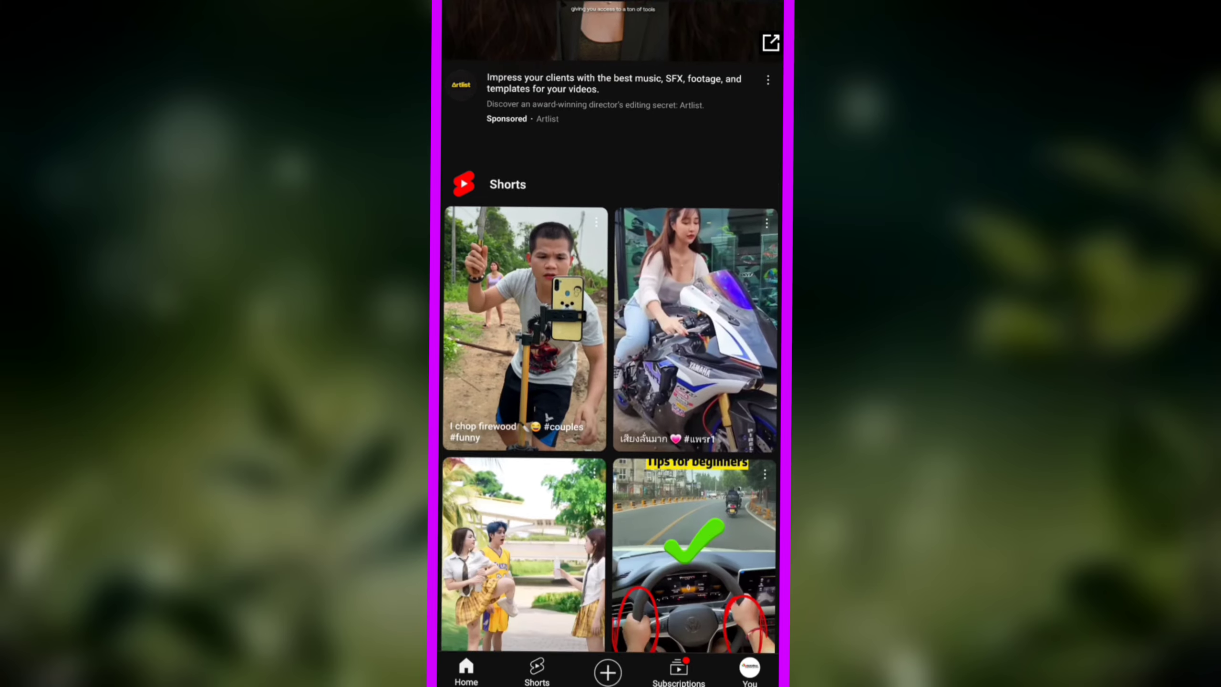